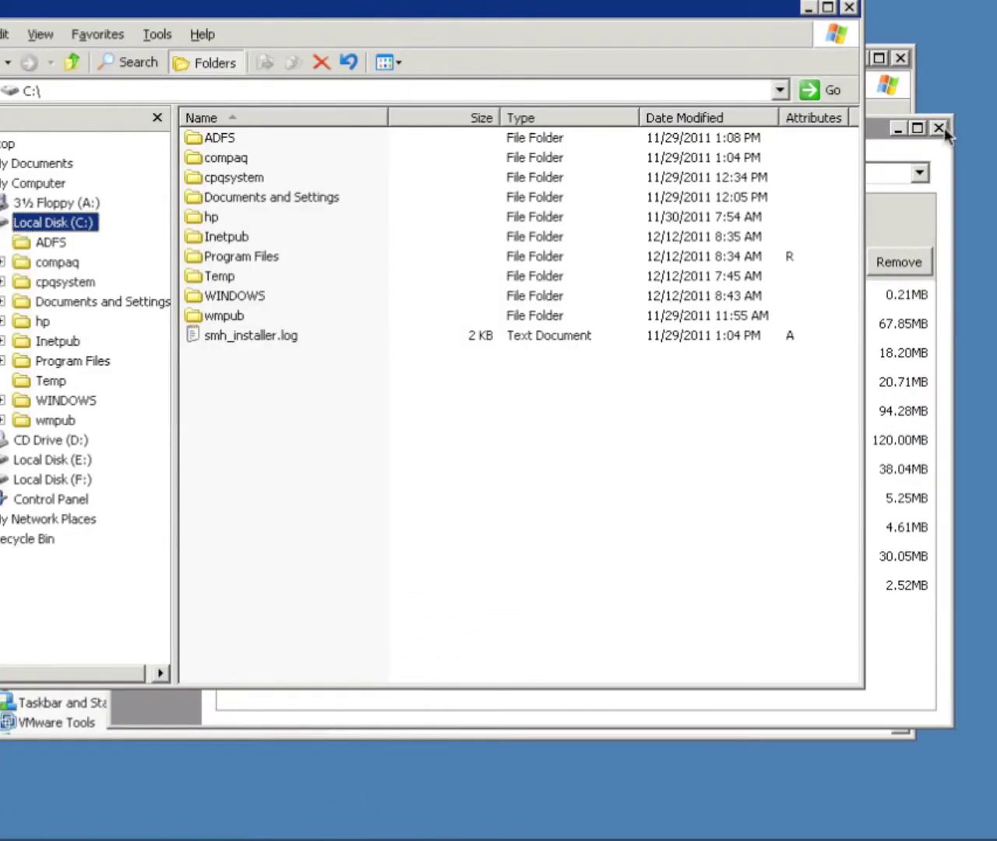
Add IIS, ASP.NET and network COM+ access under Application Server in Windows Components, then proceed
{"action": "left_click", "coordinate": [946, 152]}
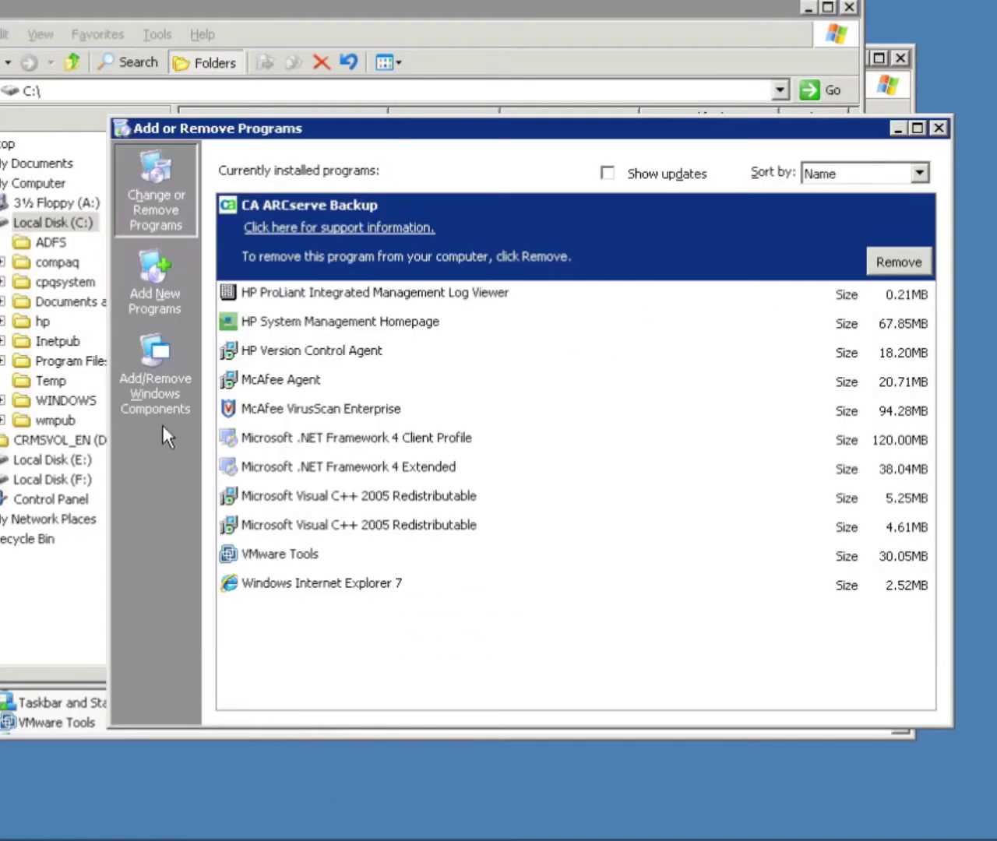
{"action": "left_click", "coordinate": [168, 364]}
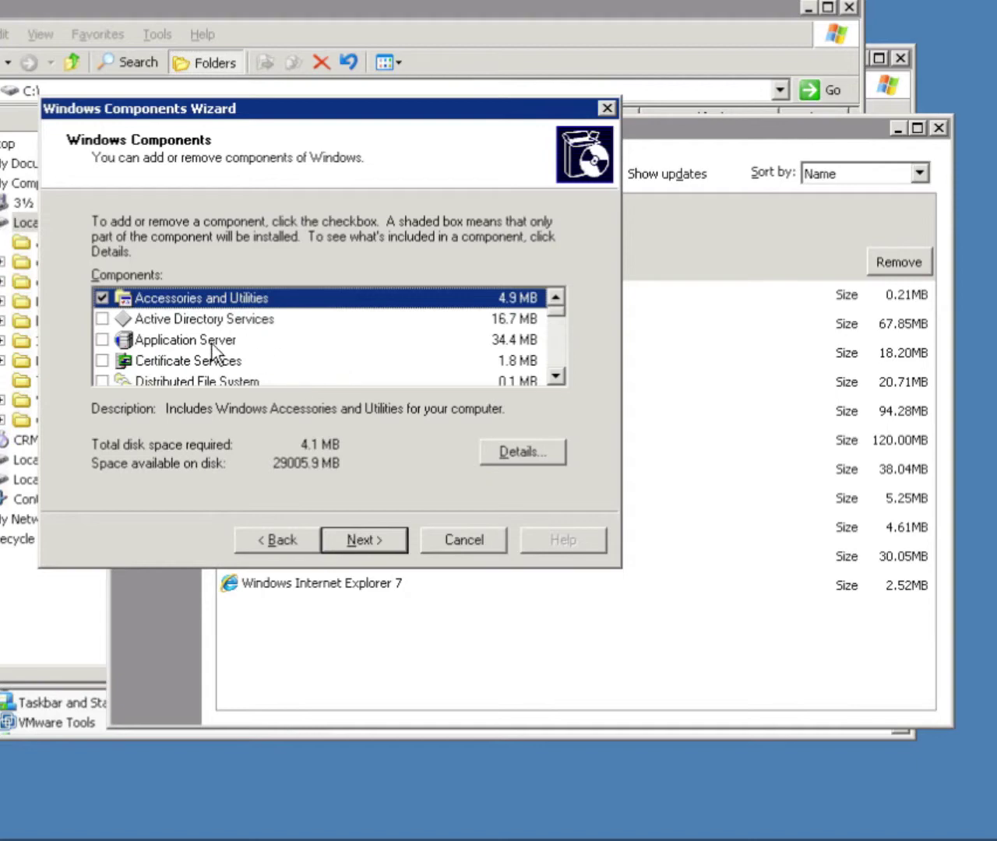
{"action": "left_click", "coordinate": [215, 342]}
{"action": "left_click", "coordinate": [538, 453]}
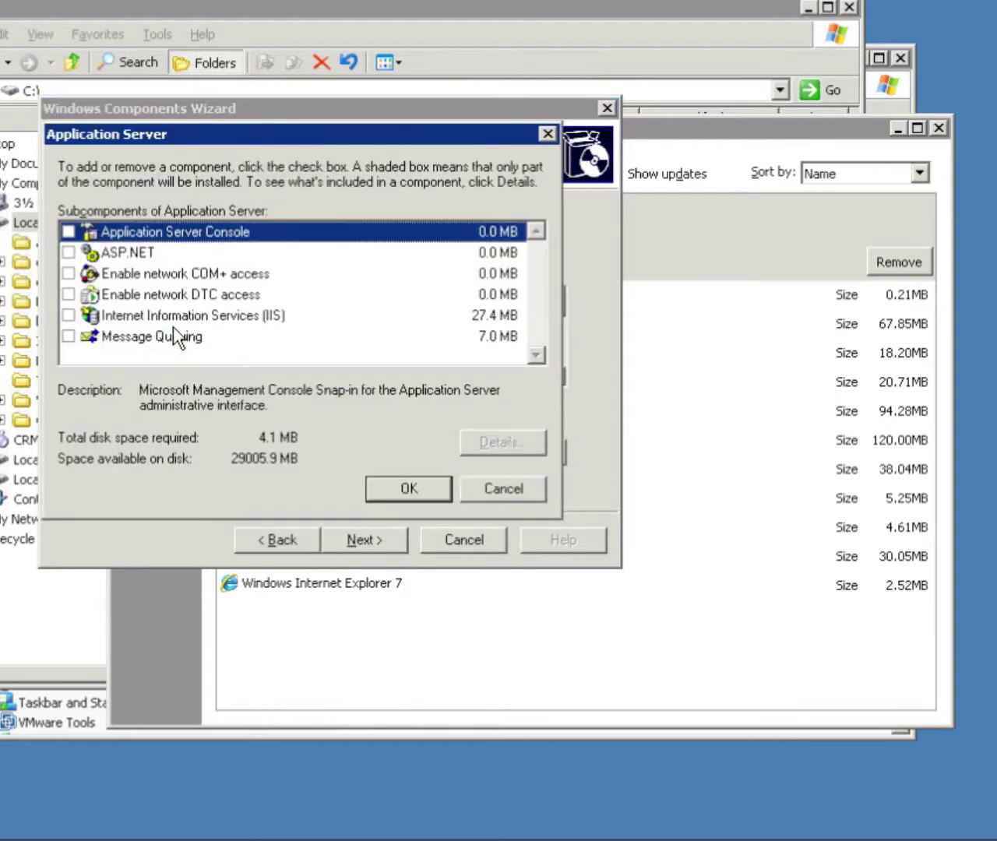
{"action": "left_click", "coordinate": [212, 320]}
{"action": "left_click", "coordinate": [69, 315]}
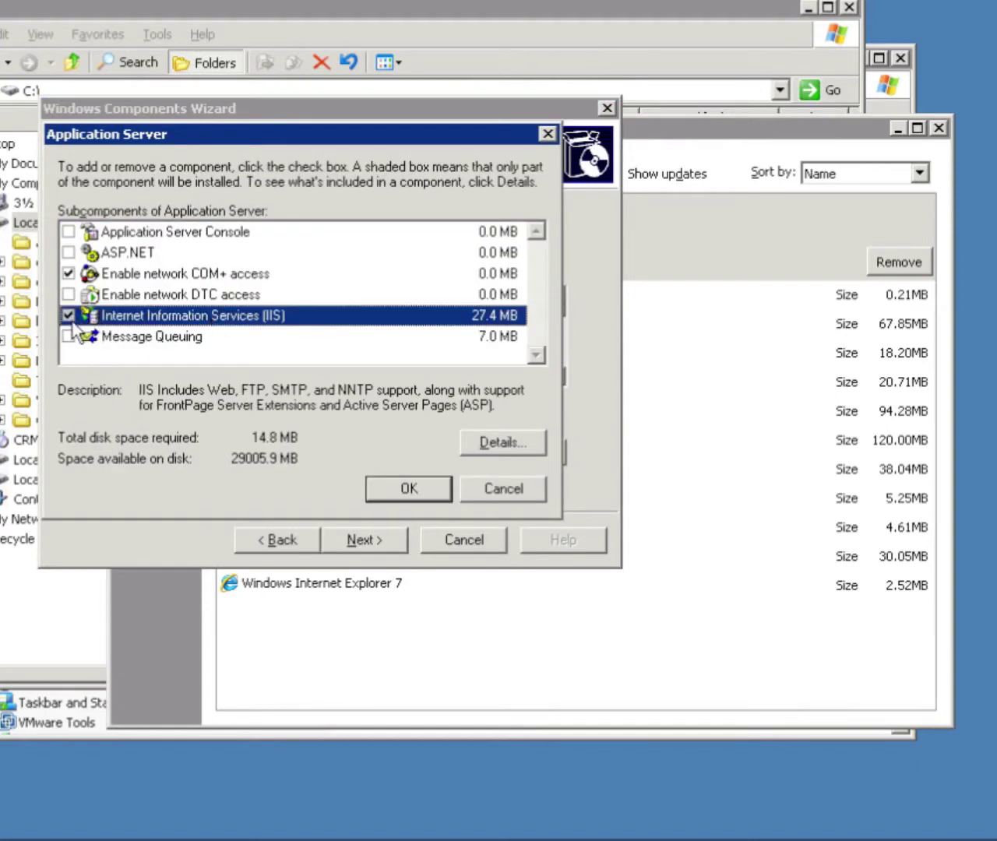
{"action": "left_click", "coordinate": [68, 253]}
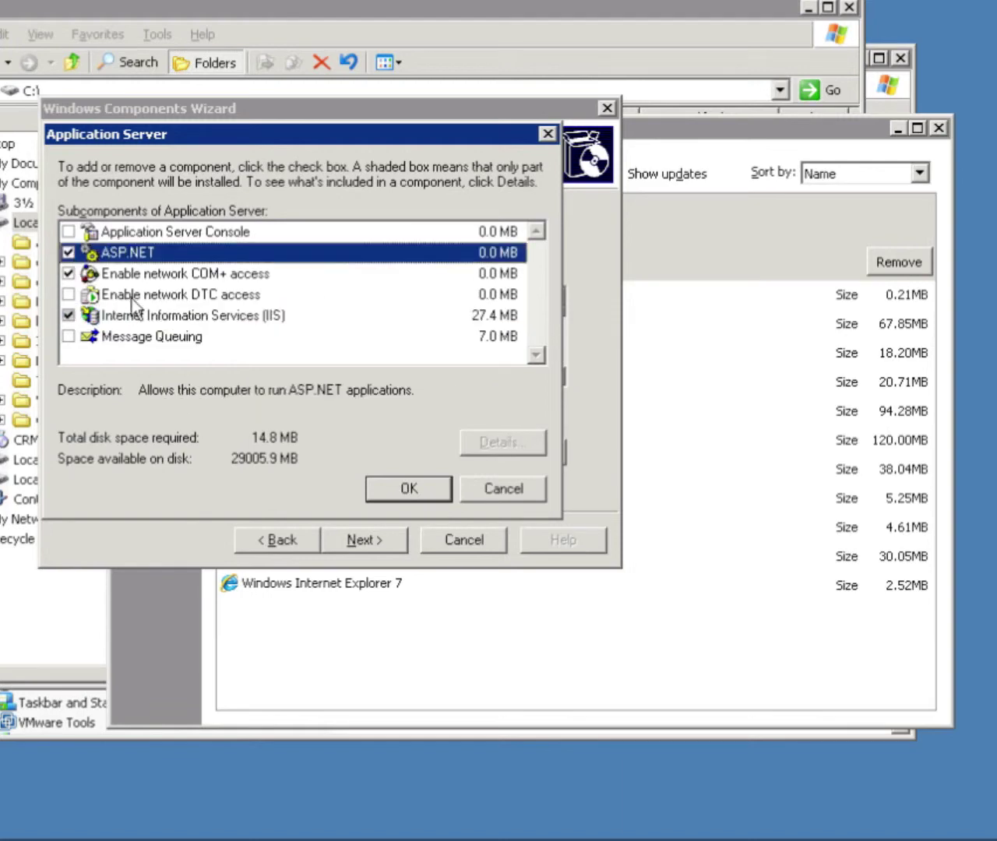
{"action": "left_click", "coordinate": [408, 488]}
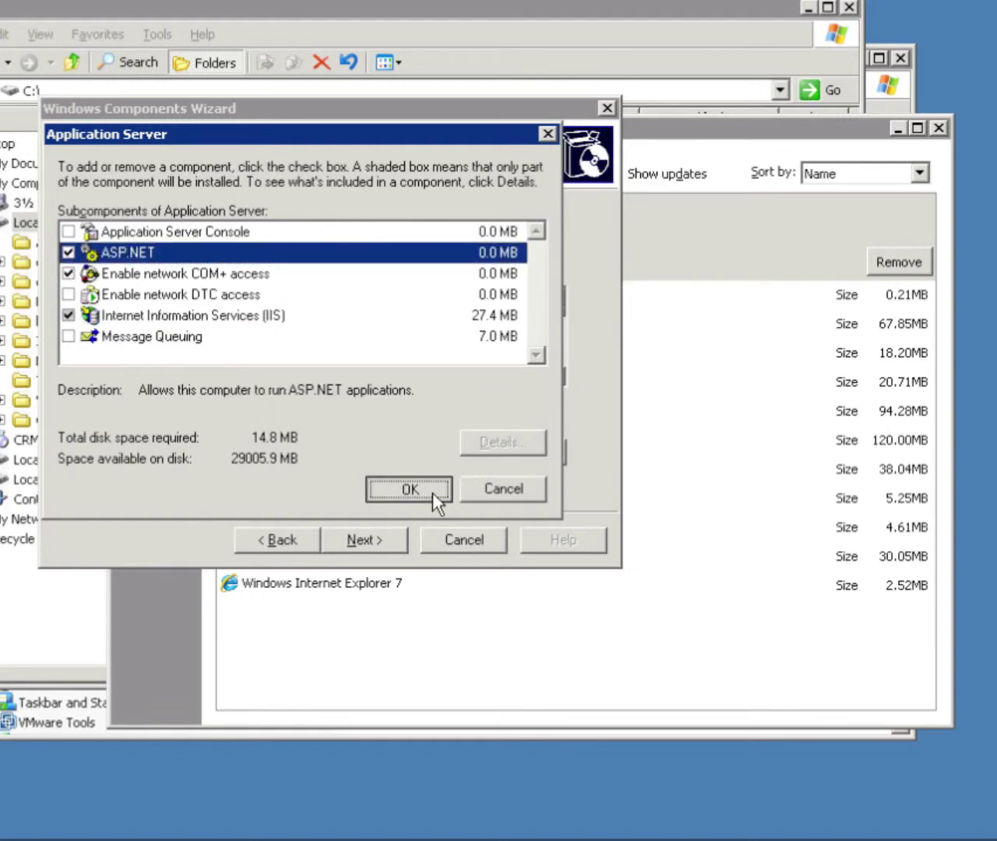
{"action": "left_click", "coordinate": [397, 542]}
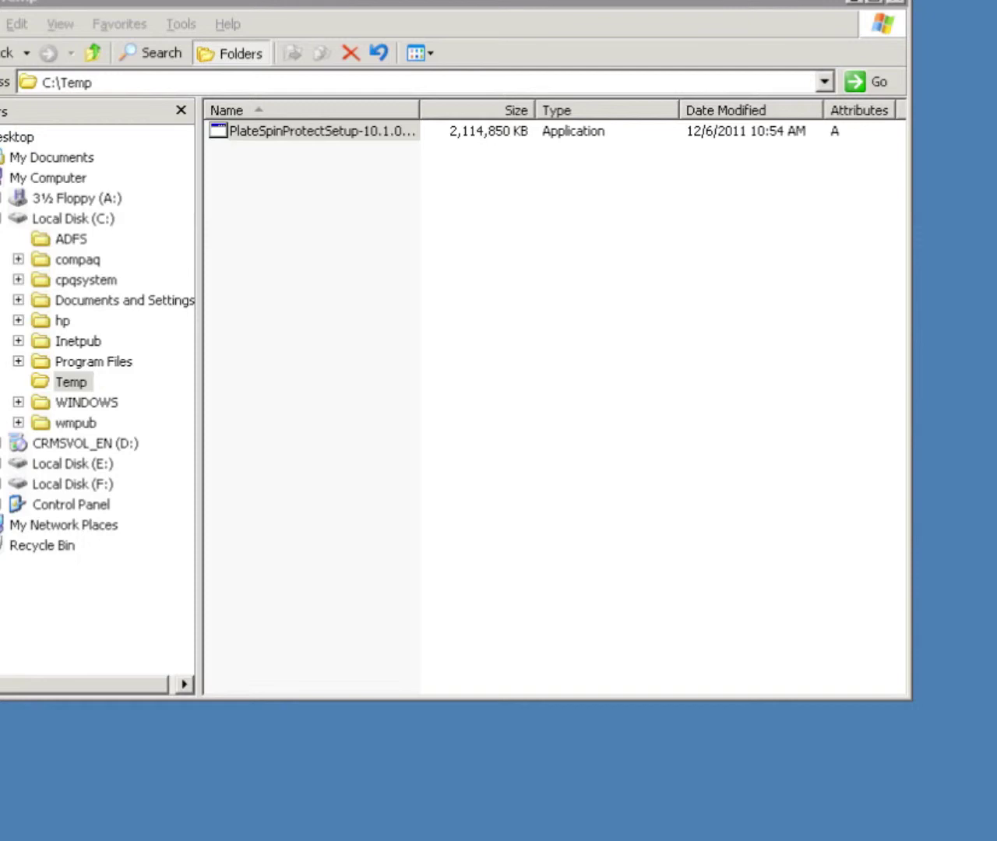
Launch Windows Update from the Start menu
{"action": "left_click", "coordinate": [235, 302]}
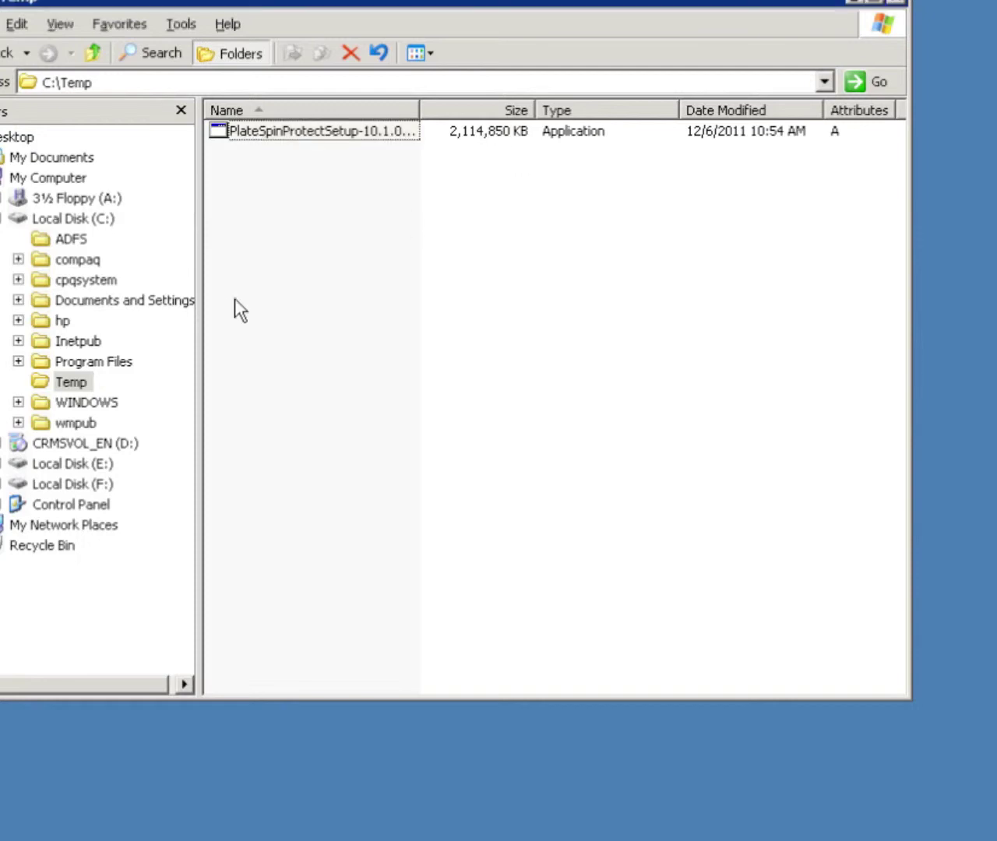
{"action": "key", "text": "super"}
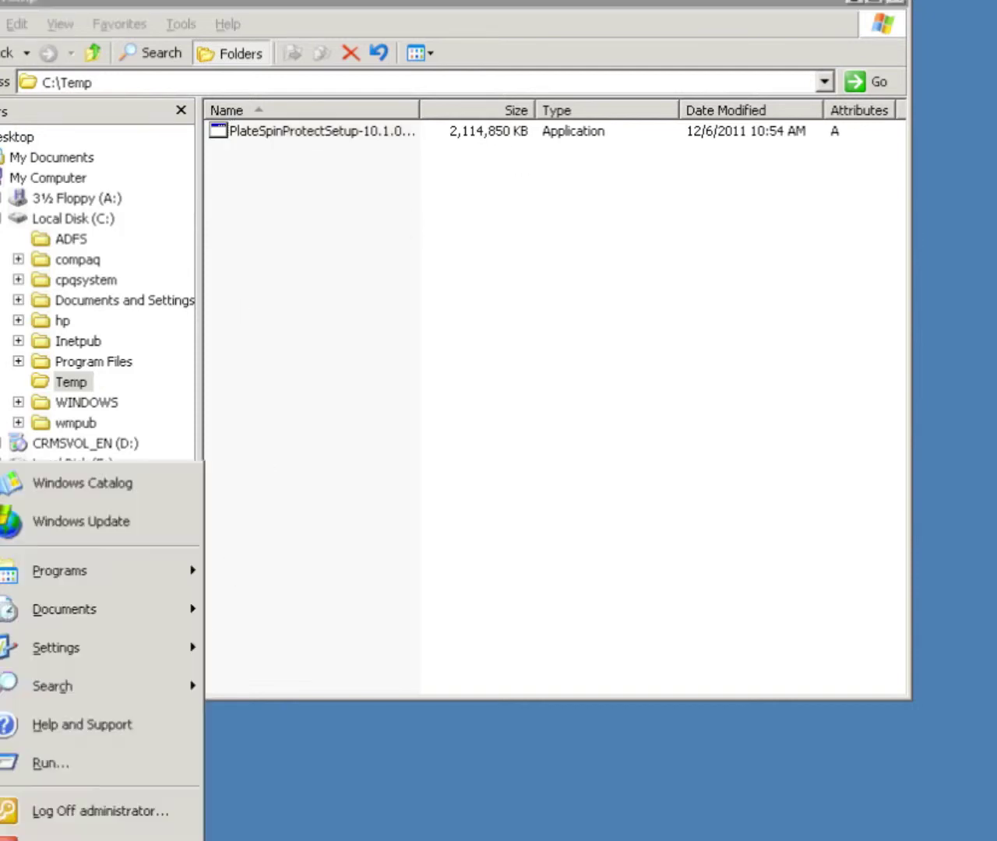
{"action": "left_click", "coordinate": [131, 523]}
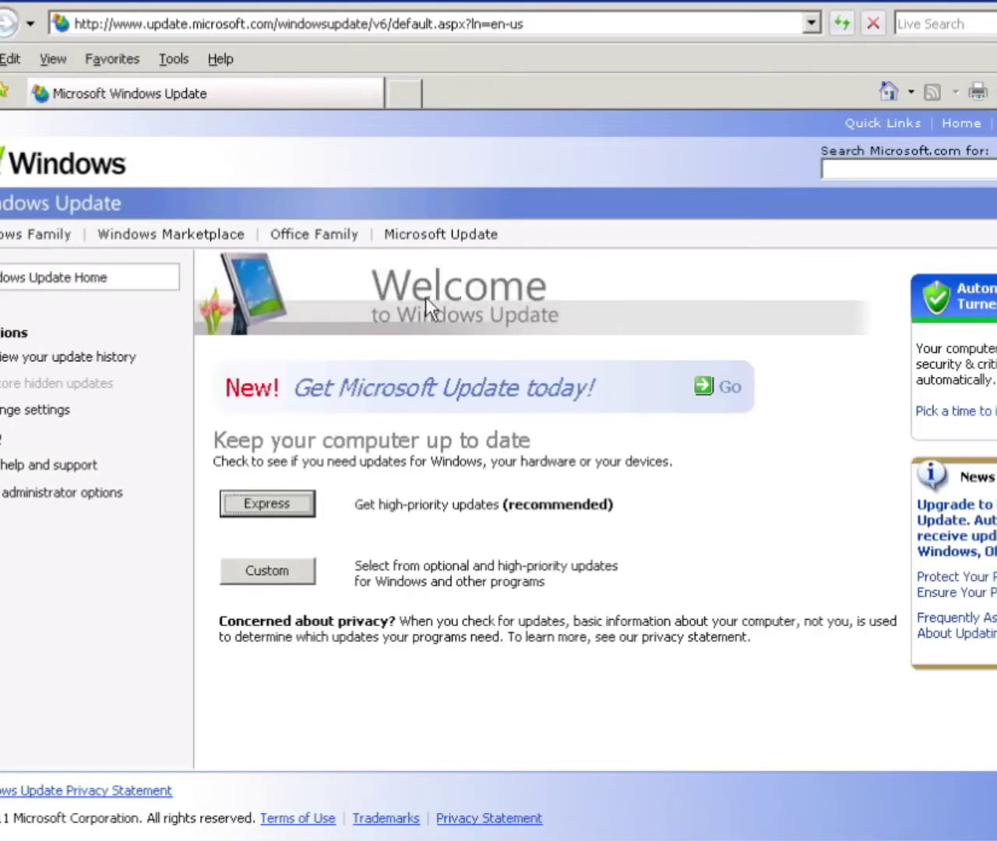
Run a Custom scan, add optional .NET Framework 3.5 SP1, and queue the 10 selected updates
{"action": "left_click", "coordinate": [299, 564]}
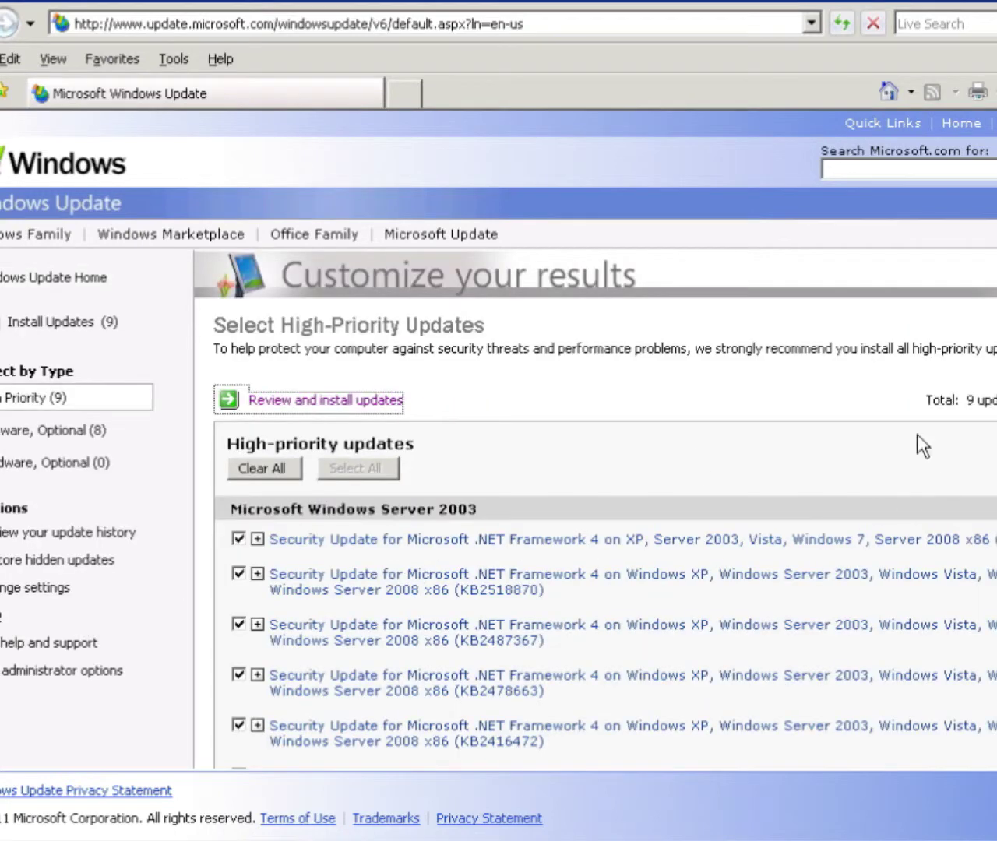
{"action": "left_click", "coordinate": [86, 430]}
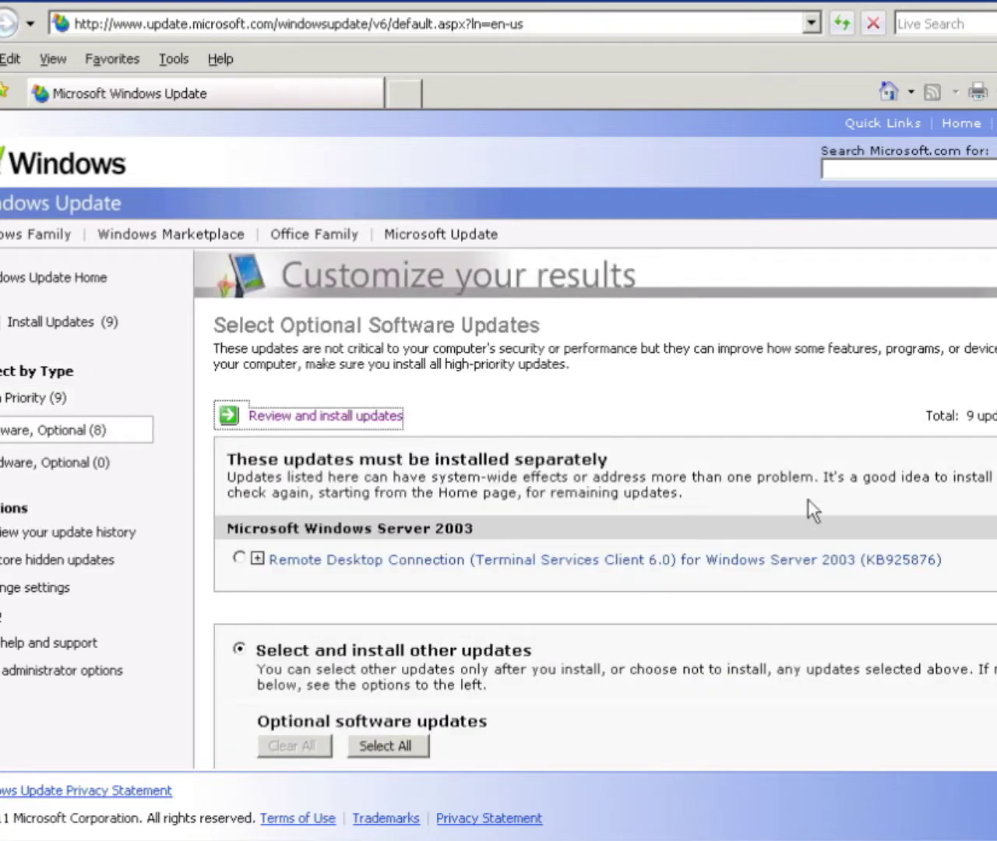
{"action": "scroll", "coordinate": [595, 510], "scroll_direction": "down", "scroll_amount": 5}
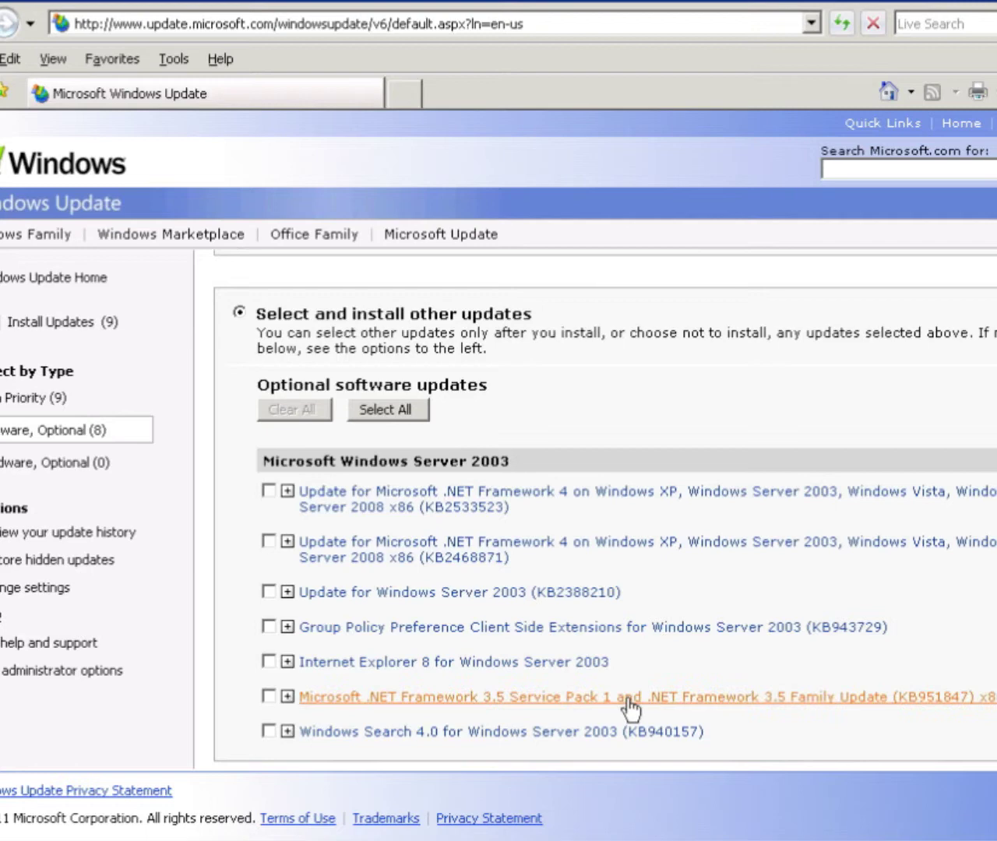
{"action": "left_click", "coordinate": [263, 696]}
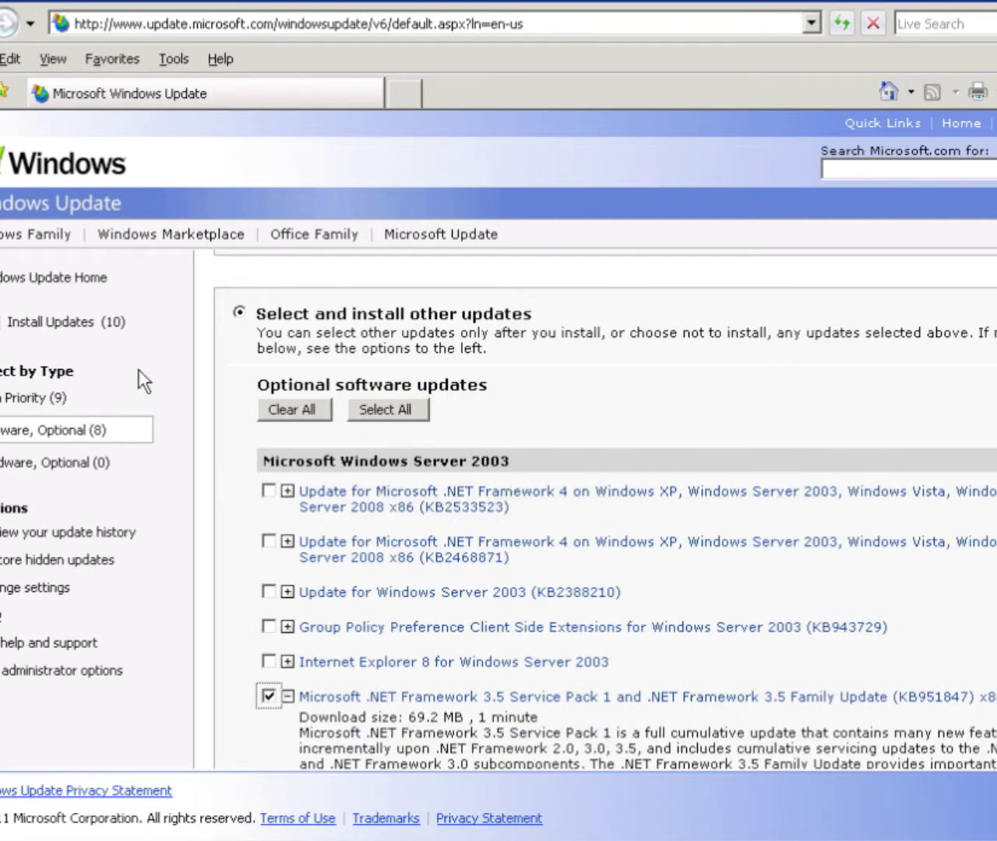
{"action": "left_click", "coordinate": [111, 327]}
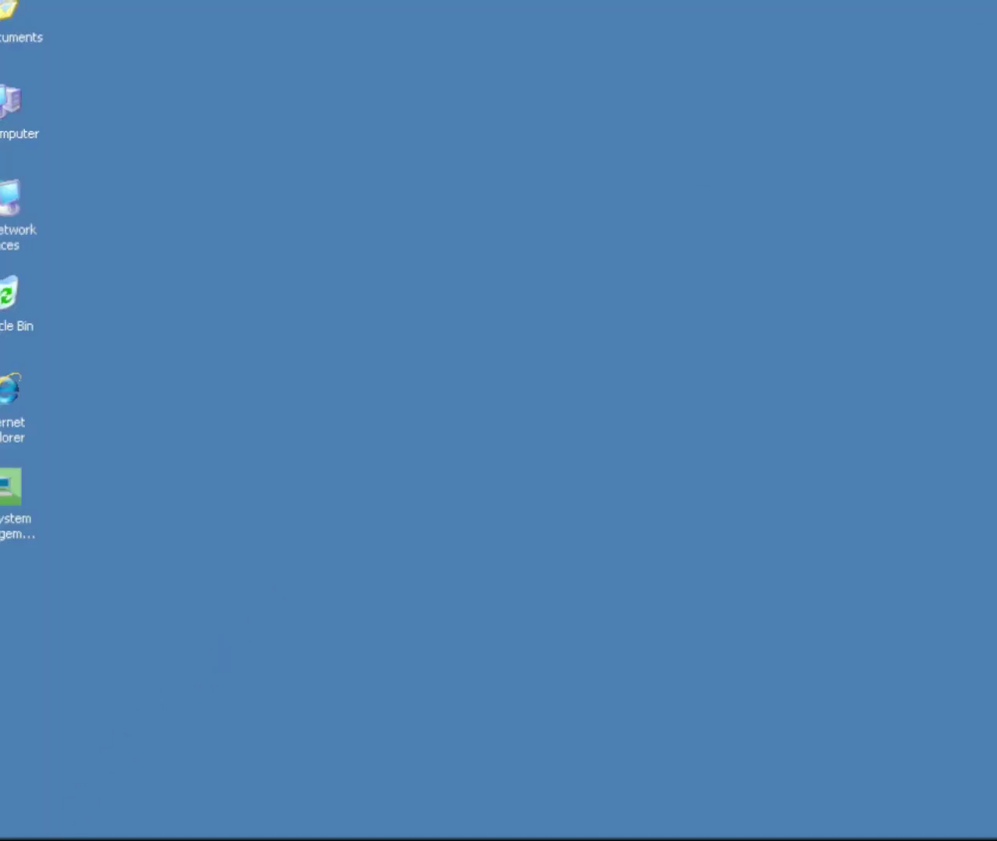
Browse to C:\Temp and extract the PlateSpinProtectSetup-10.1.0 package to the default path
{"action": "right_click", "coordinate": [16, 111]}
{"action": "left_click", "coordinate": [42, 141]}
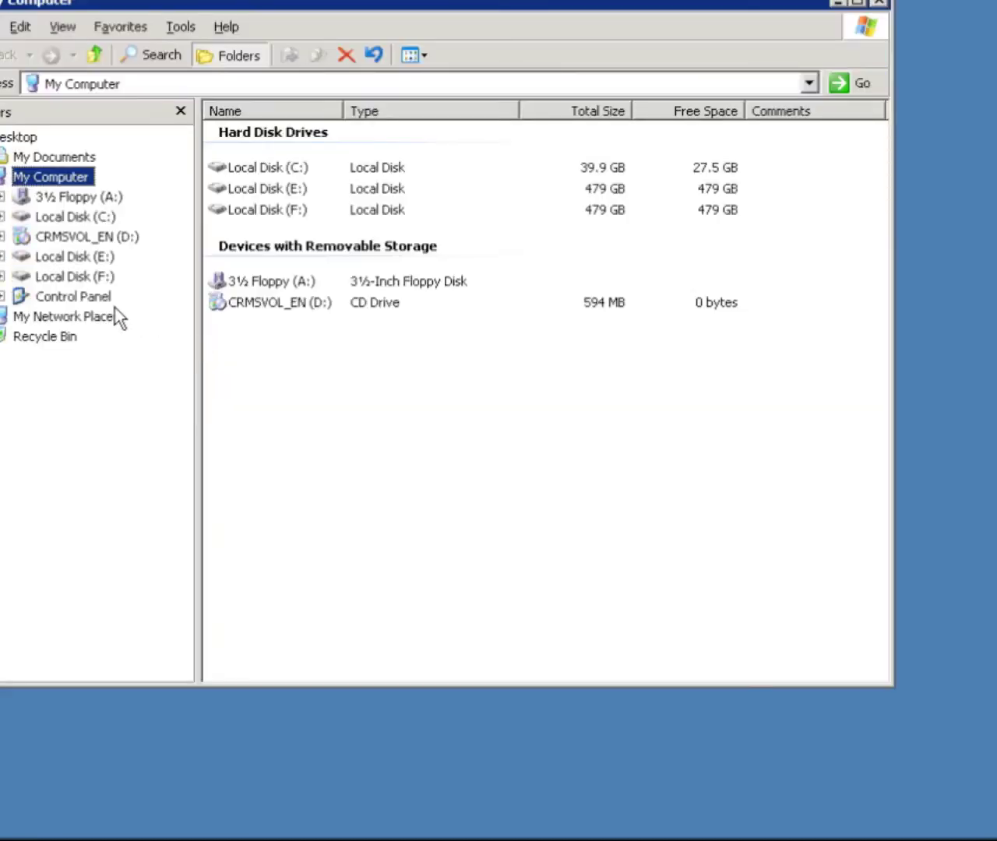
{"action": "left_click", "coordinate": [4, 217]}
{"action": "left_click", "coordinate": [73, 377]}
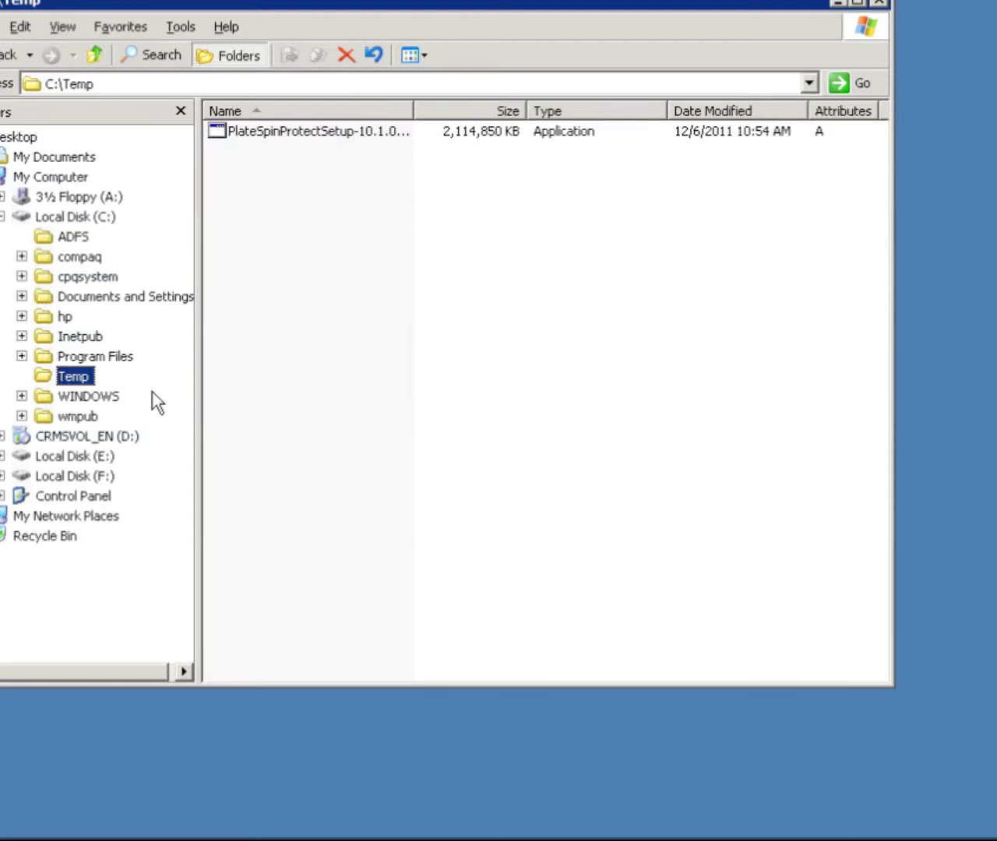
{"action": "double_click", "coordinate": [377, 133]}
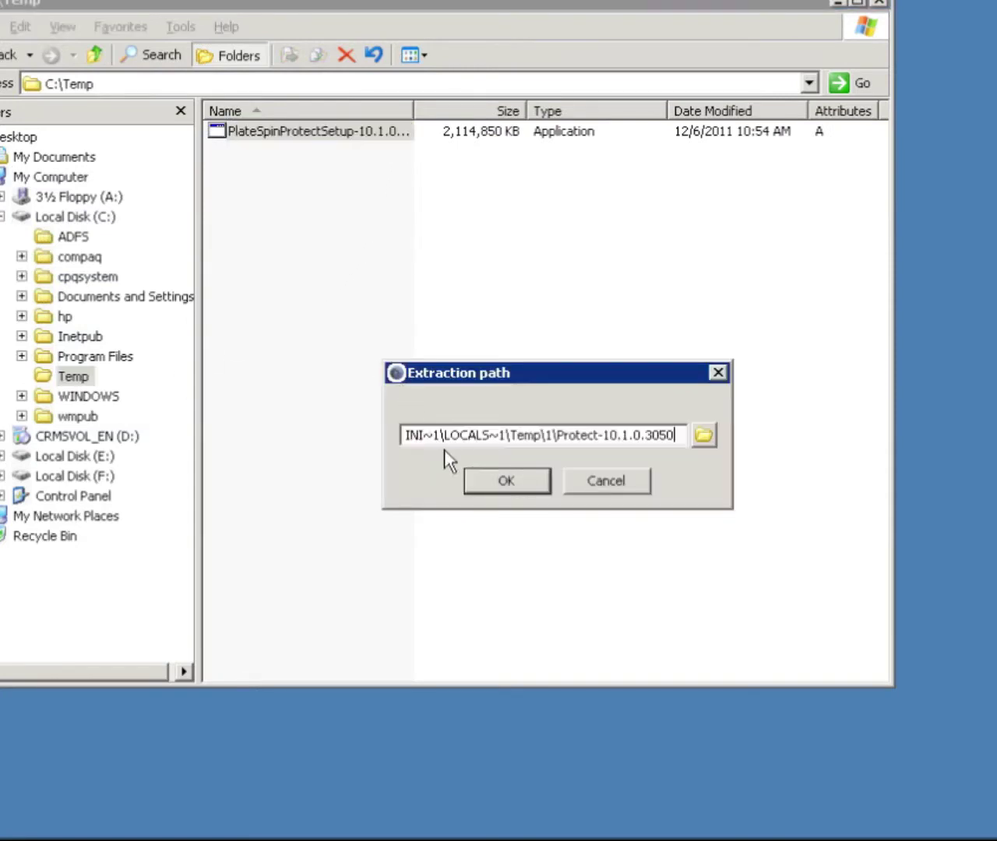
{"action": "left_click", "coordinate": [515, 476]}
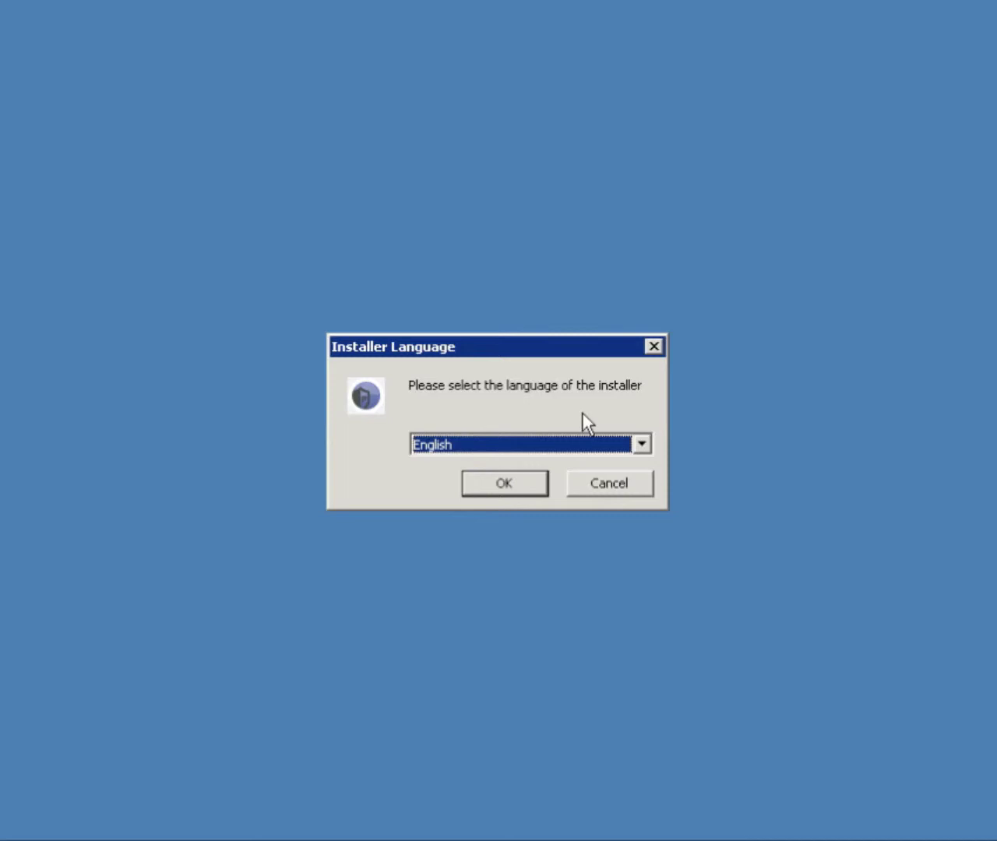
Keep English, install SQL Server Express locally, then start the PlateSpin Server installation
{"action": "left_click", "coordinate": [520, 489]}
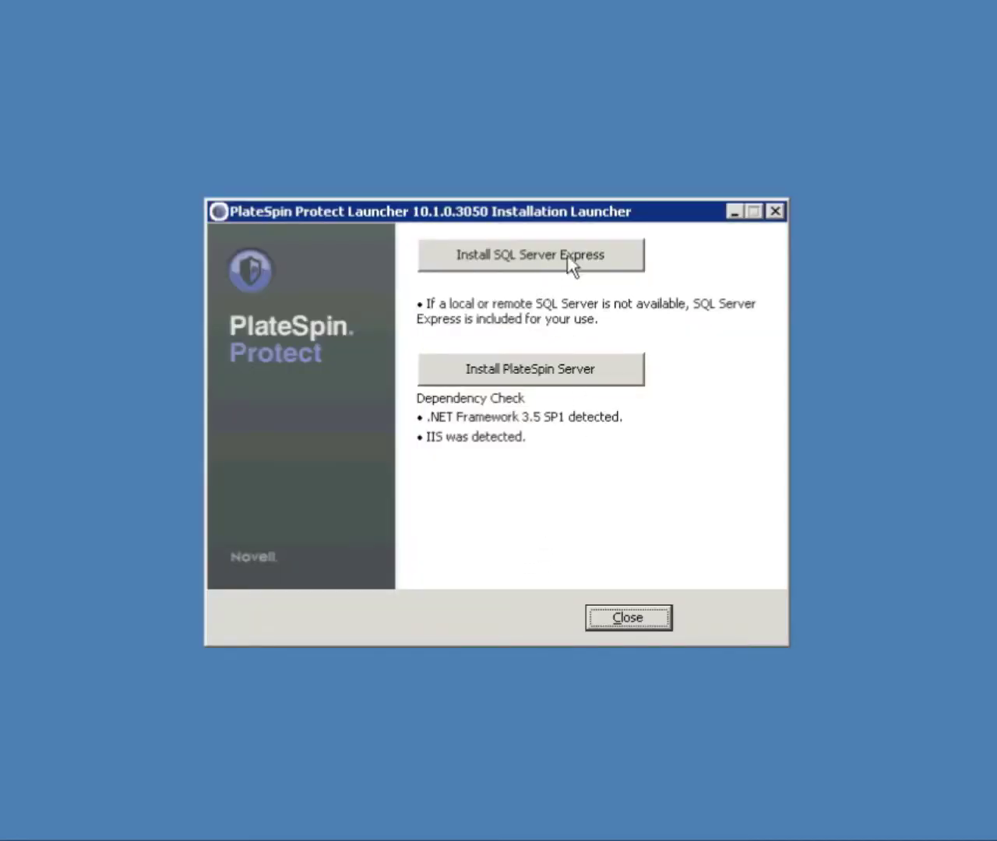
{"action": "left_click", "coordinate": [604, 250]}
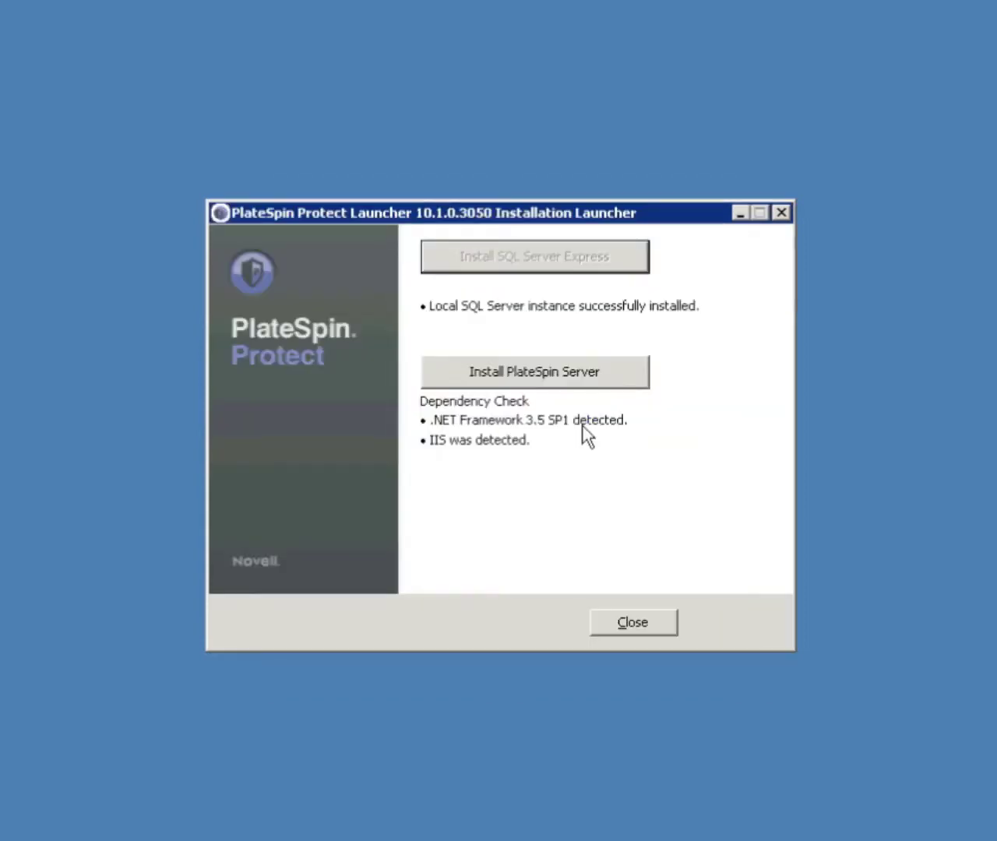
{"action": "left_click", "coordinate": [550, 378]}
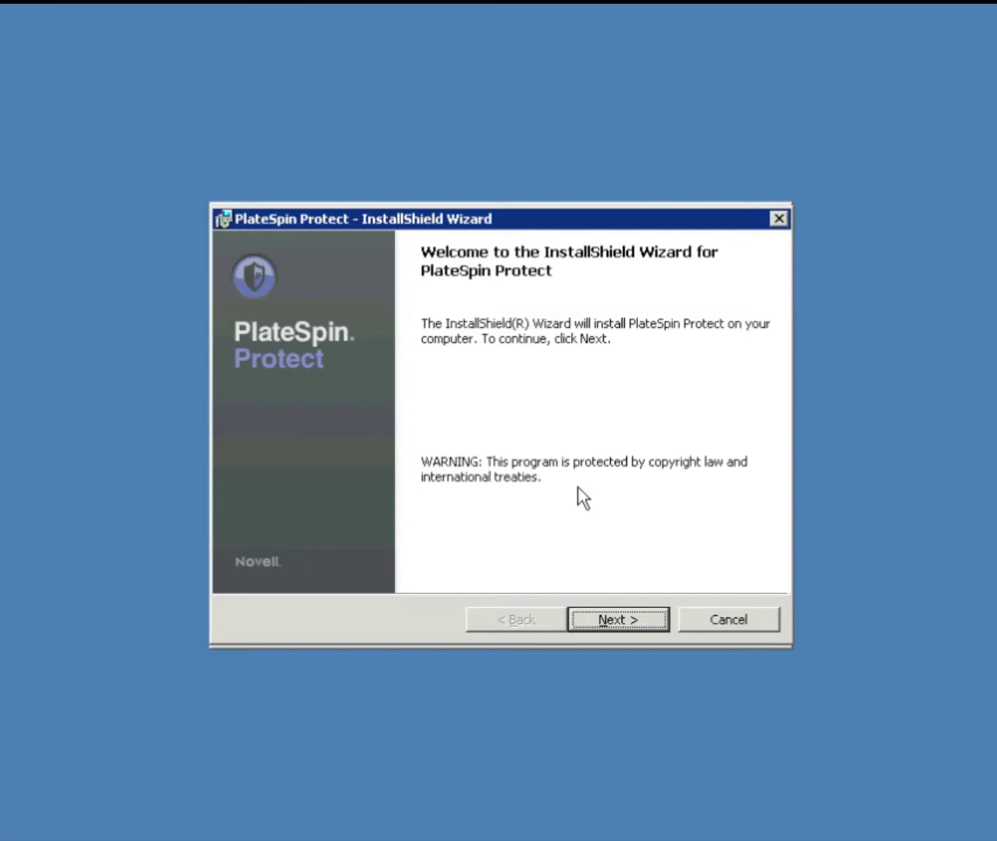
Accept the PlateSpin Protect license agreement
{"action": "left_click", "coordinate": [644, 617]}
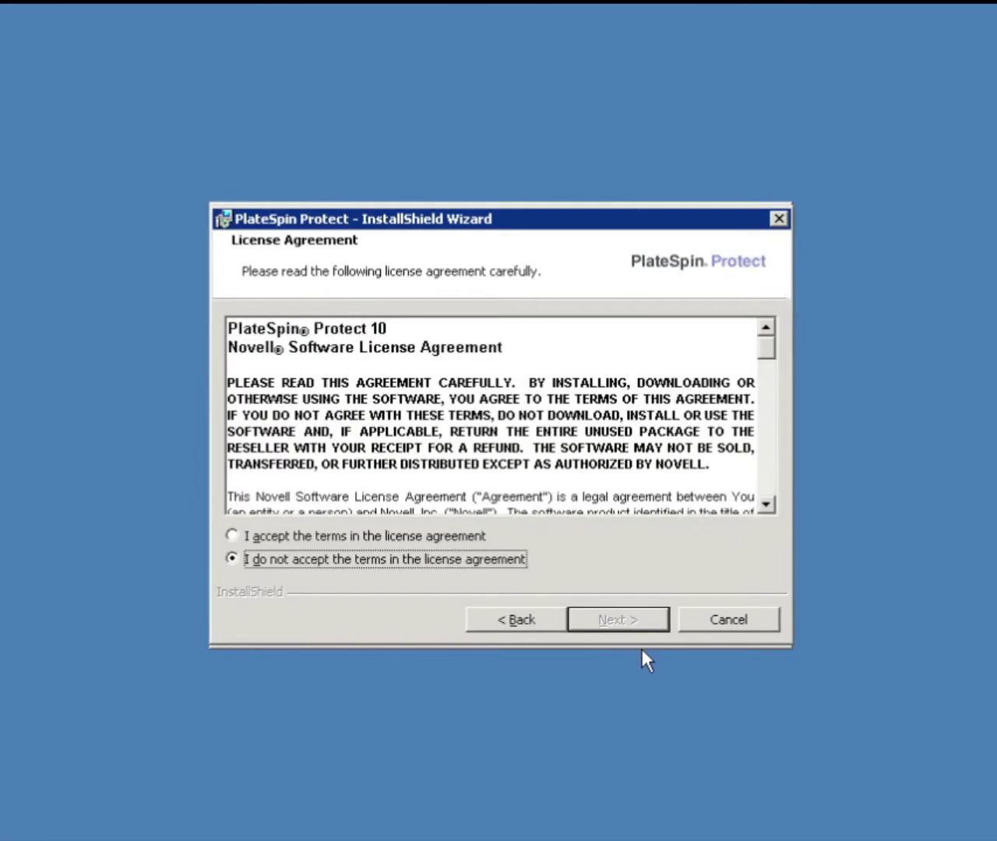
{"action": "left_click", "coordinate": [460, 538]}
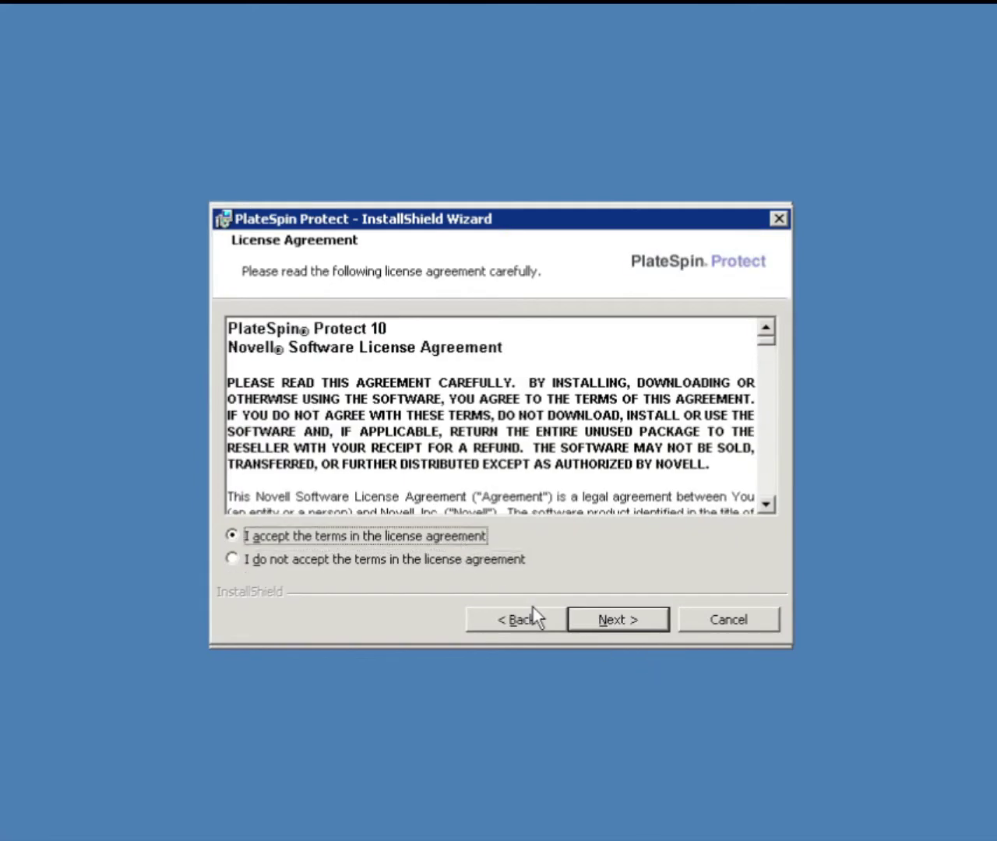
{"action": "left_click", "coordinate": [649, 625]}
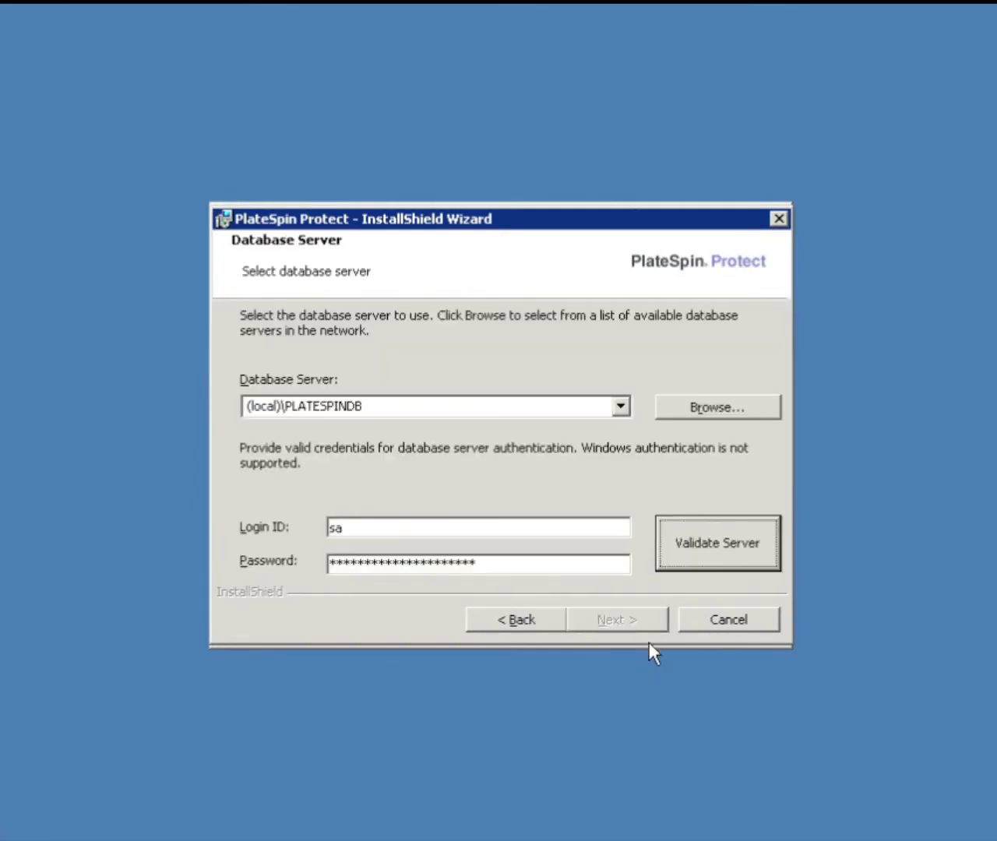
Validate the (local)\PLATESPINDB database, keep C:\Program Files\PlateSpin Protect Server\, and install
{"action": "left_click", "coordinate": [708, 550]}
{"action": "left_click", "coordinate": [651, 621]}
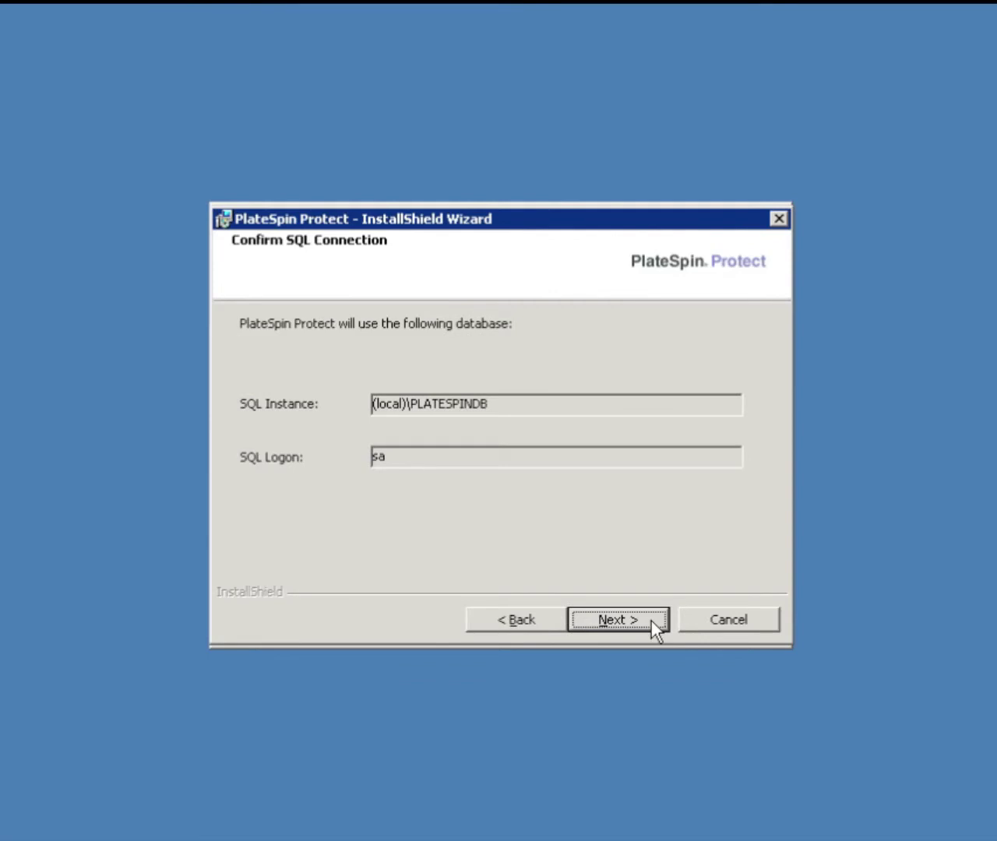
{"action": "left_click", "coordinate": [651, 619]}
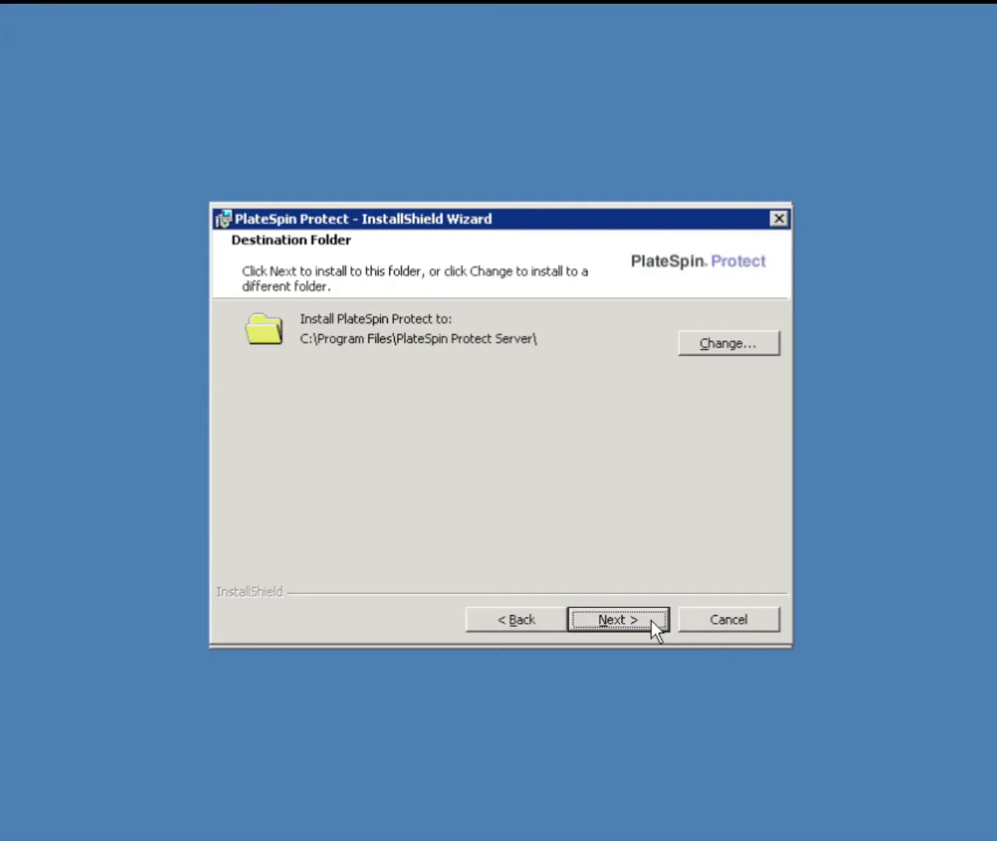
{"action": "left_click", "coordinate": [651, 620]}
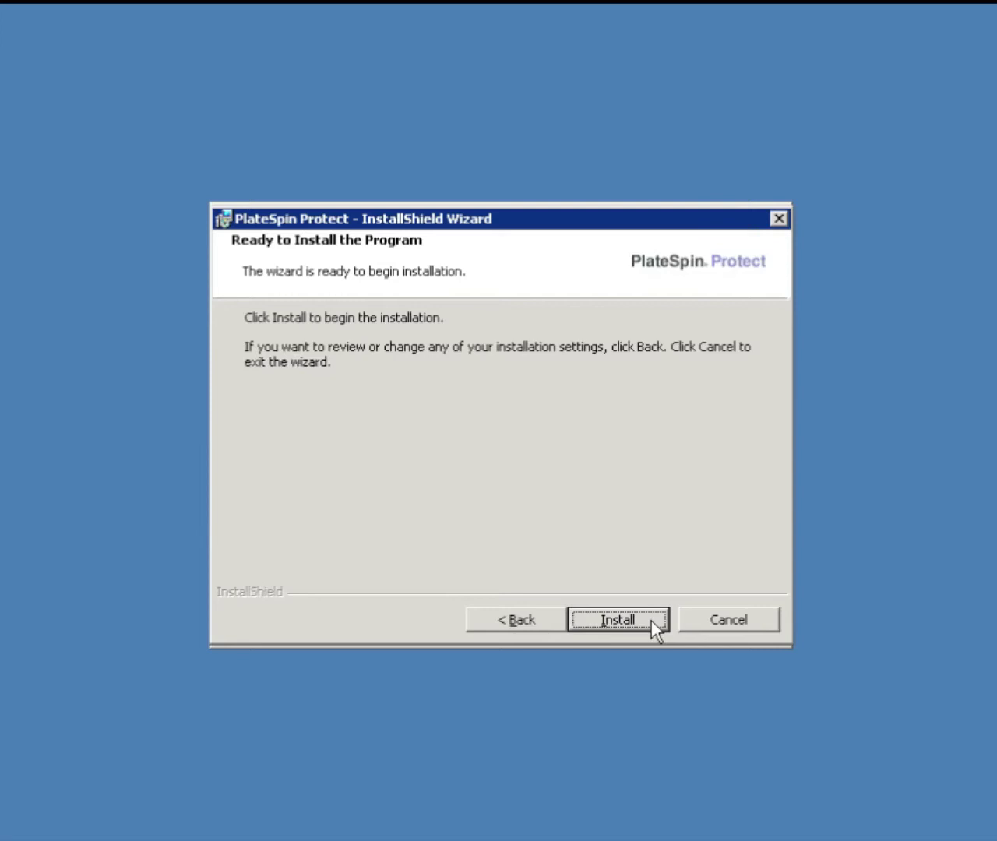
{"action": "left_click", "coordinate": [651, 620]}
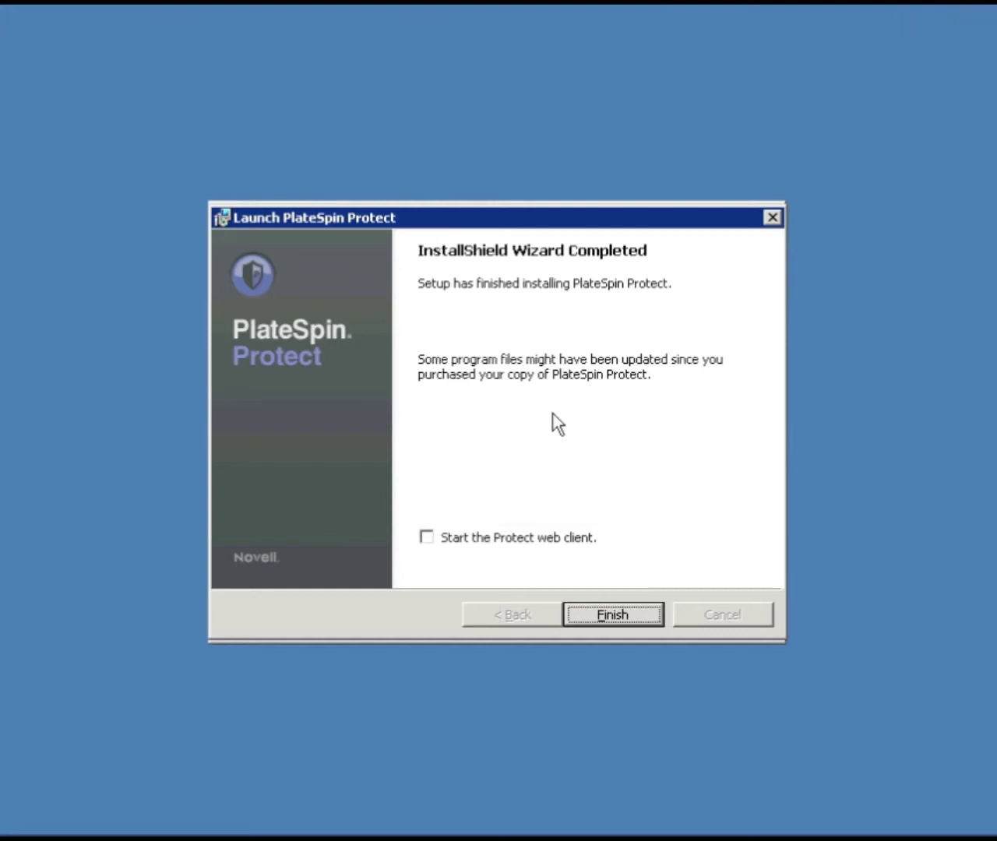
Enable Start the Protect web client and finish the wizard
{"action": "left_click", "coordinate": [425, 538]}
{"action": "left_click", "coordinate": [639, 615]}
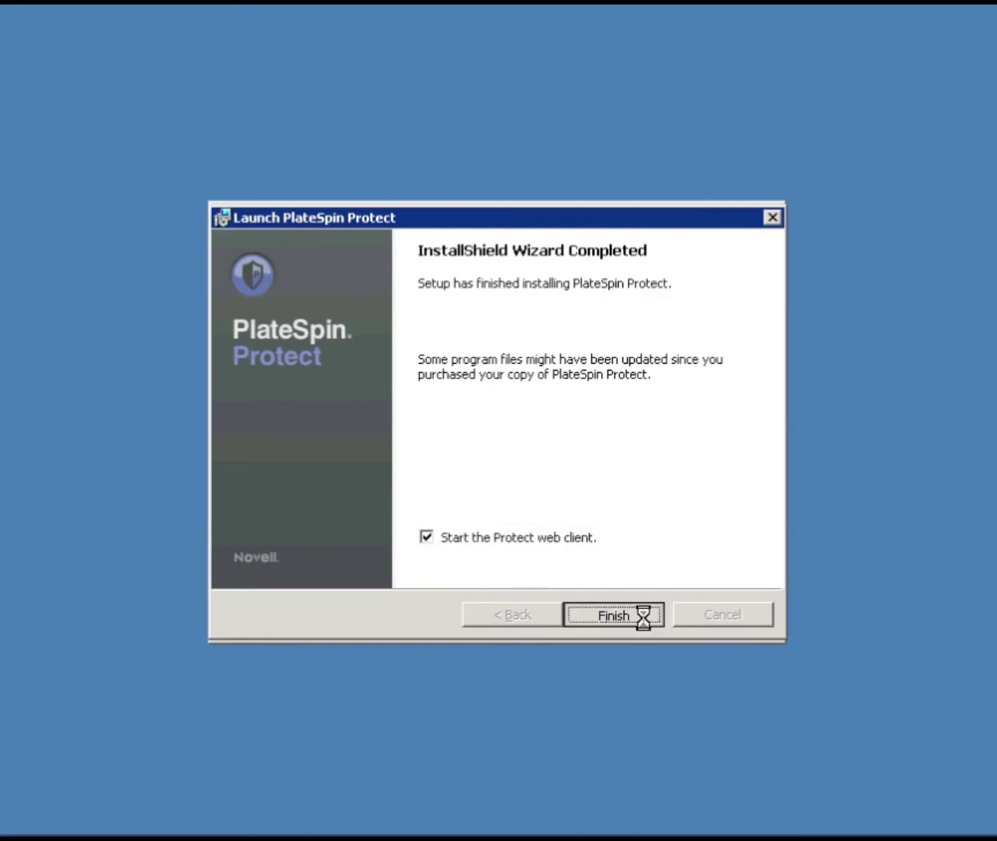